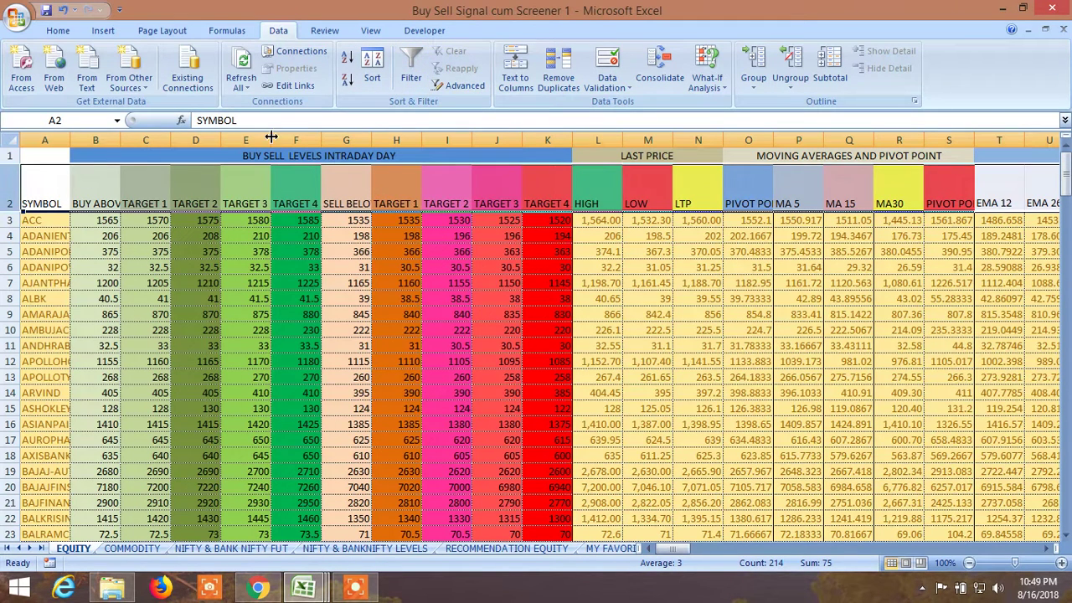
Turn on filtering for the header row and filter the LOW price column to values greater than 100.
click(417, 64)
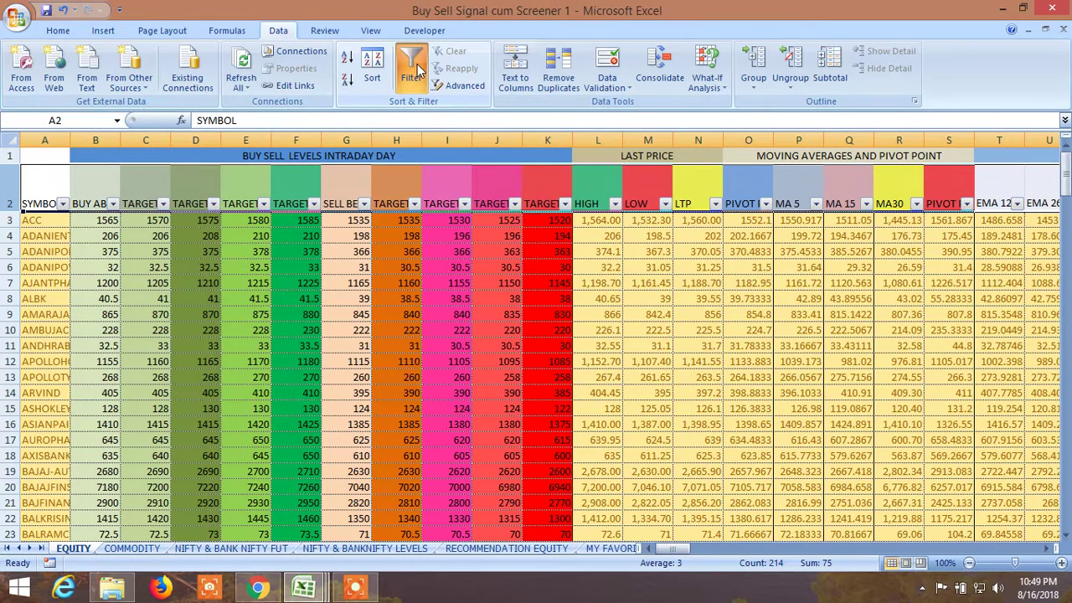
click(665, 204)
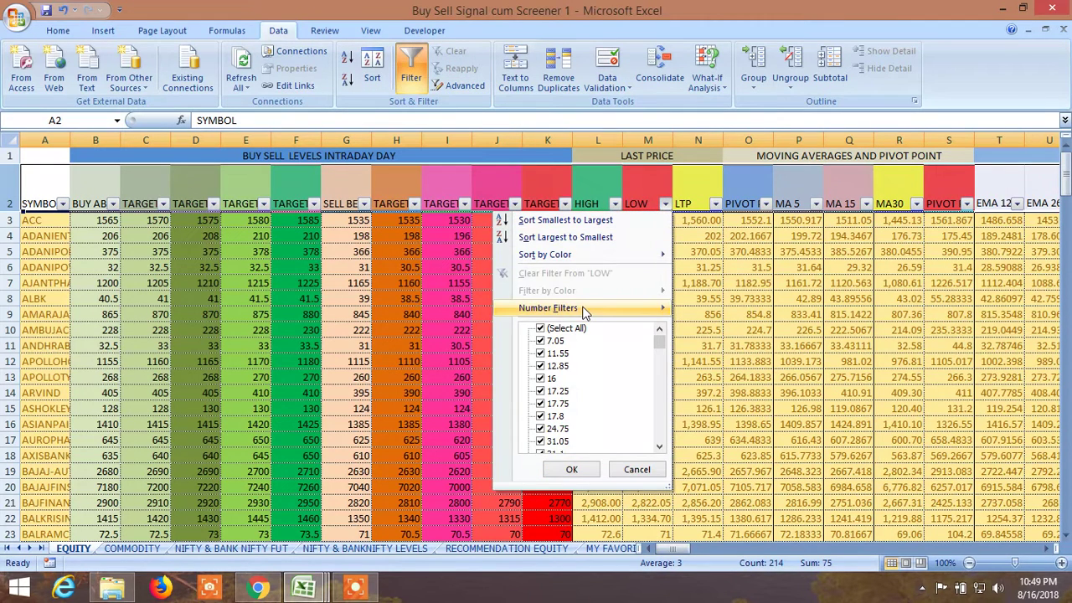
mouse_move(584, 312)
click(728, 354)
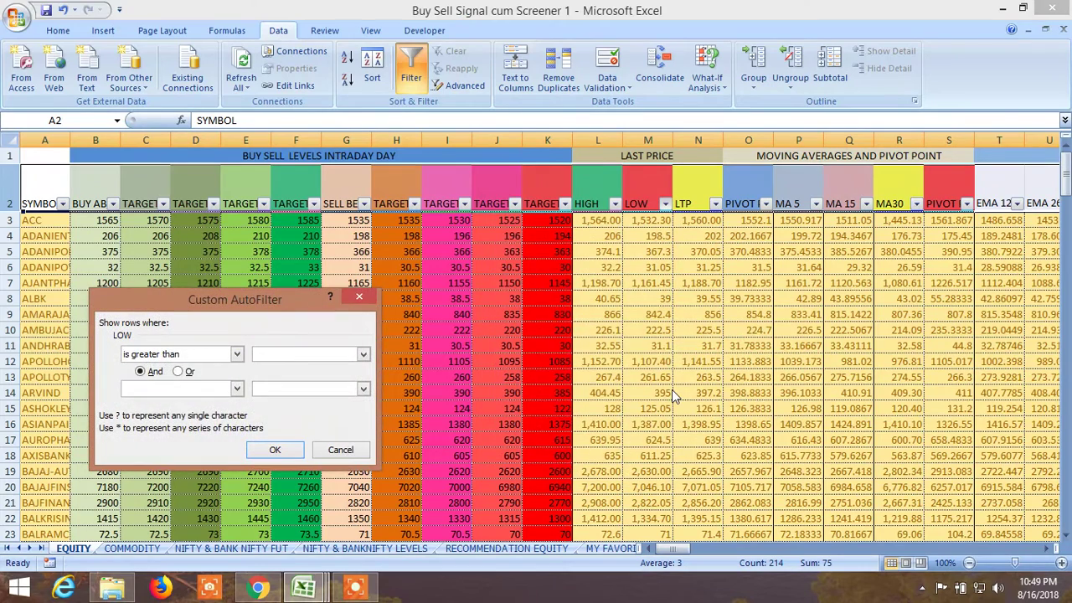
text(100)
click(279, 450)
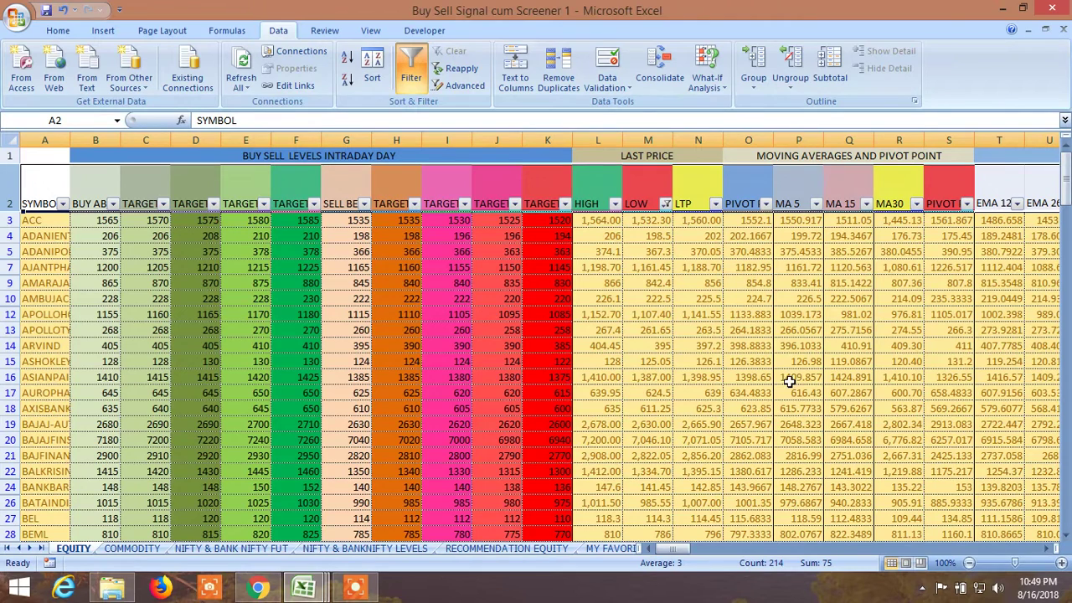
Filter the MACD<1 column under MACD CROSSOVER to exclude FALSE and show only 0.
drag(673, 554, 685, 555)
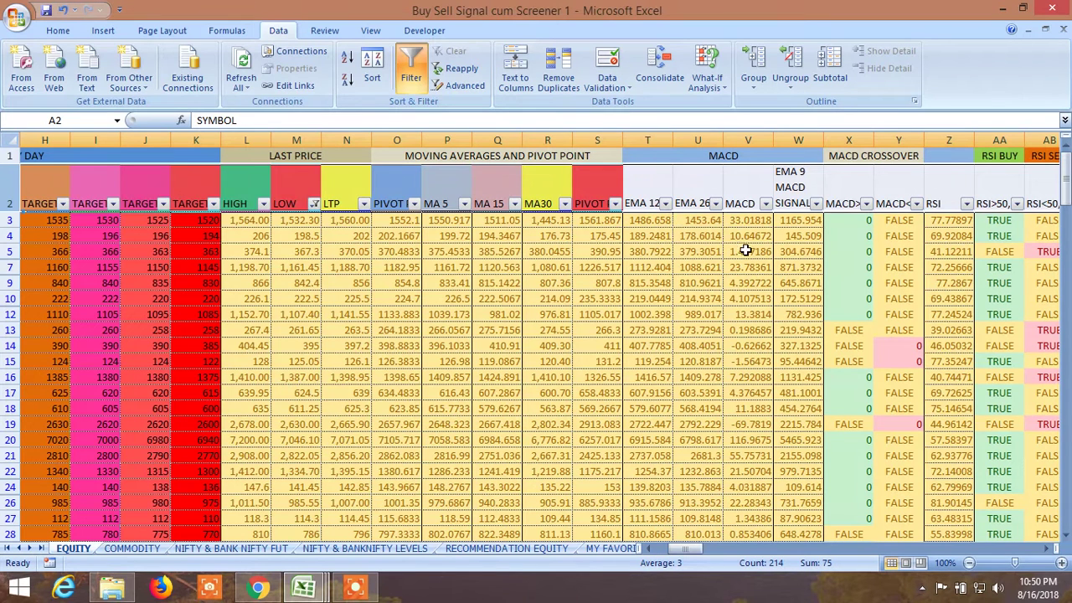
click(917, 204)
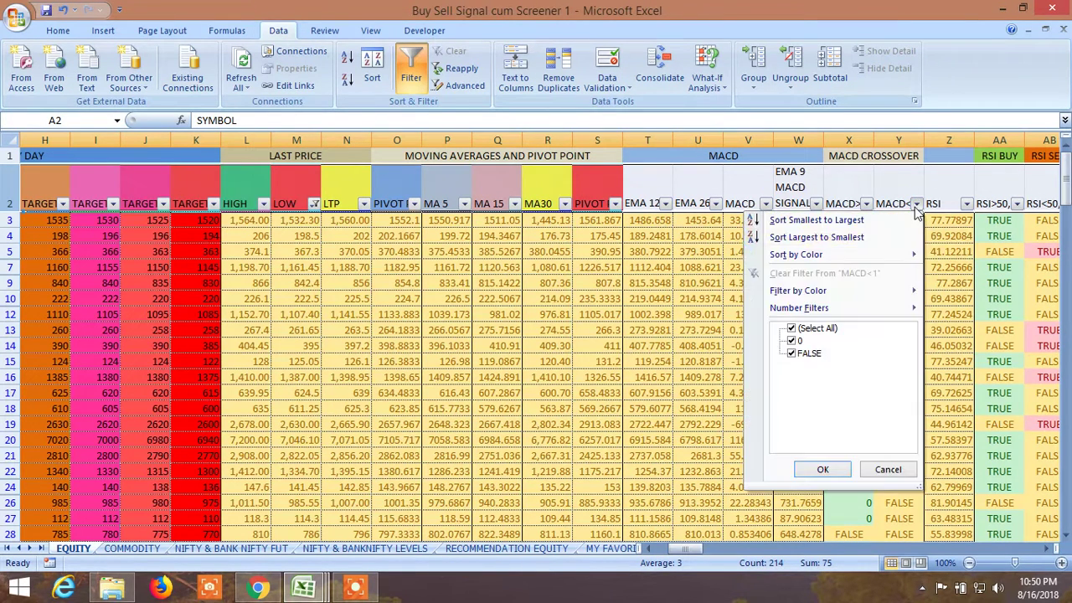
click(792, 355)
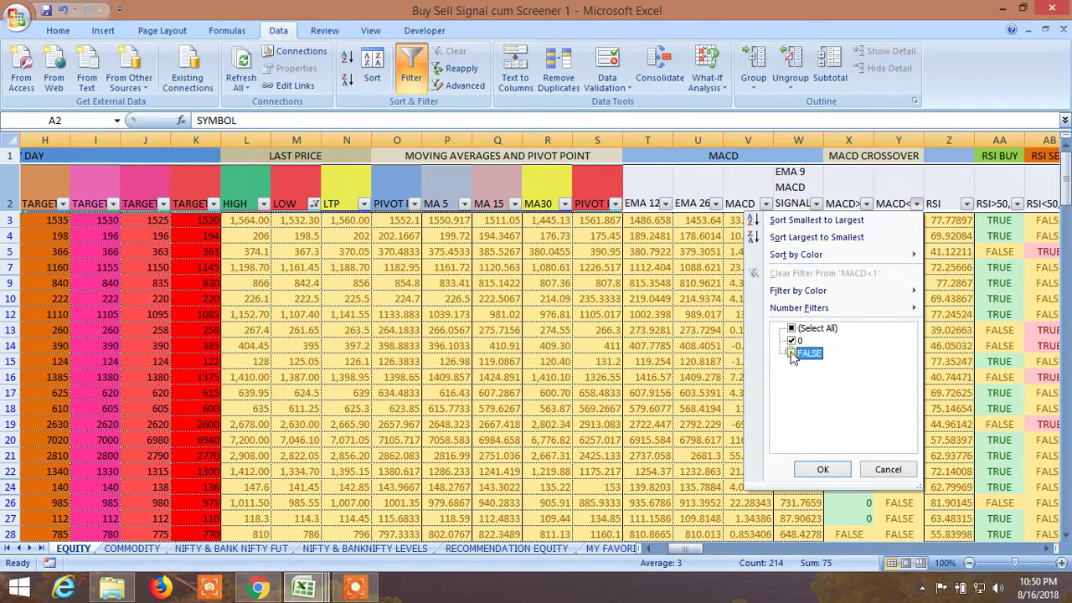
click(816, 470)
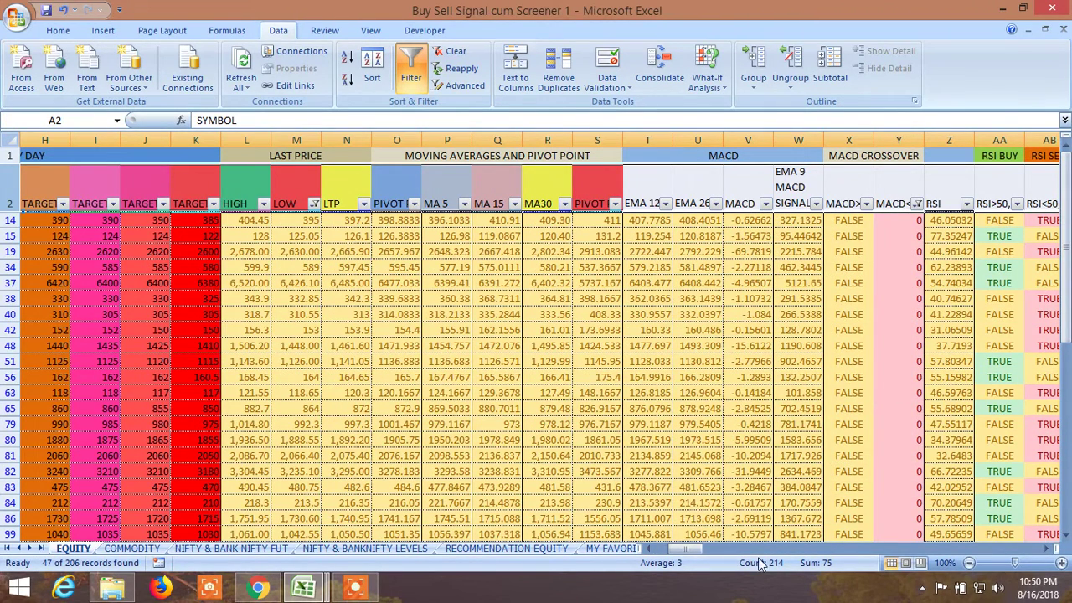
Filter the RSI<50 column under RSI SELL to exclude FALSE and show only TRUE.
drag(676, 549, 696, 548)
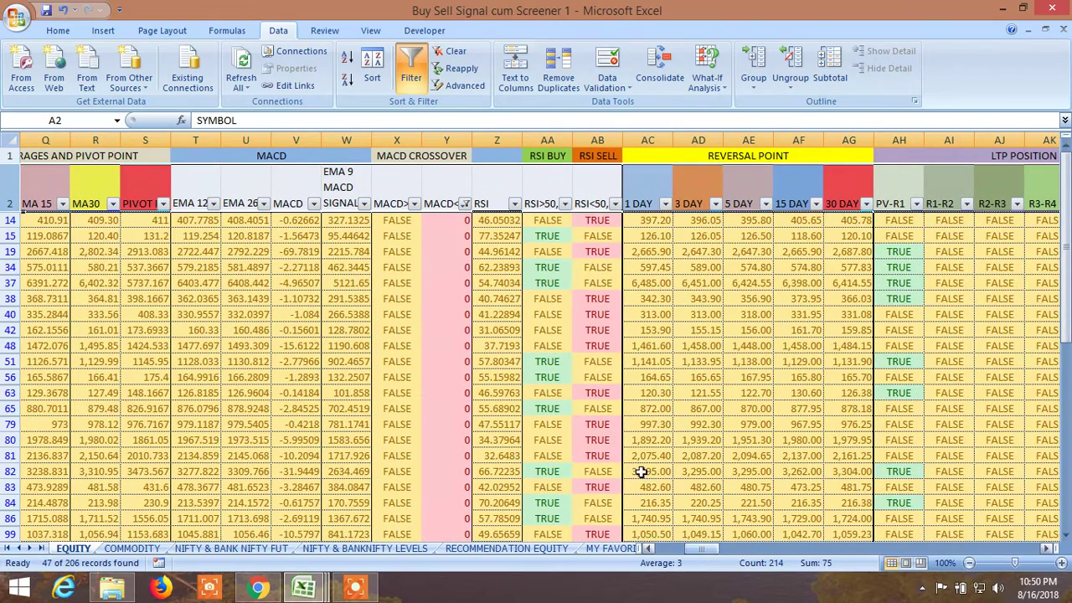
click(614, 204)
click(490, 341)
click(521, 469)
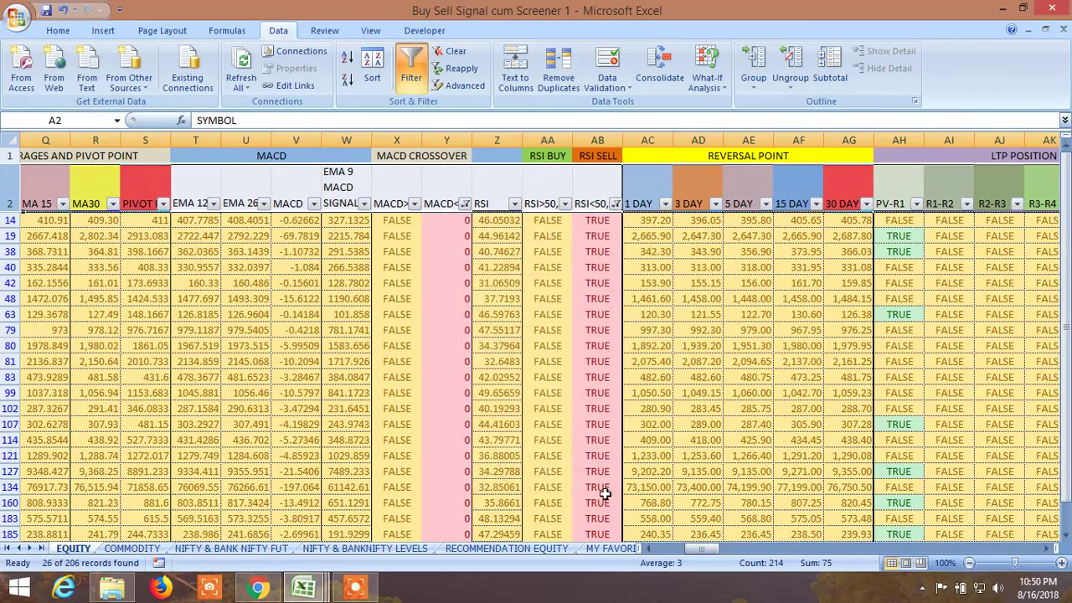
Filter the PROBABILITY 1 SELL column to show only 0, and keep all values selected in the PROBABILITY 2 SELL filter.
drag(699, 549, 955, 549)
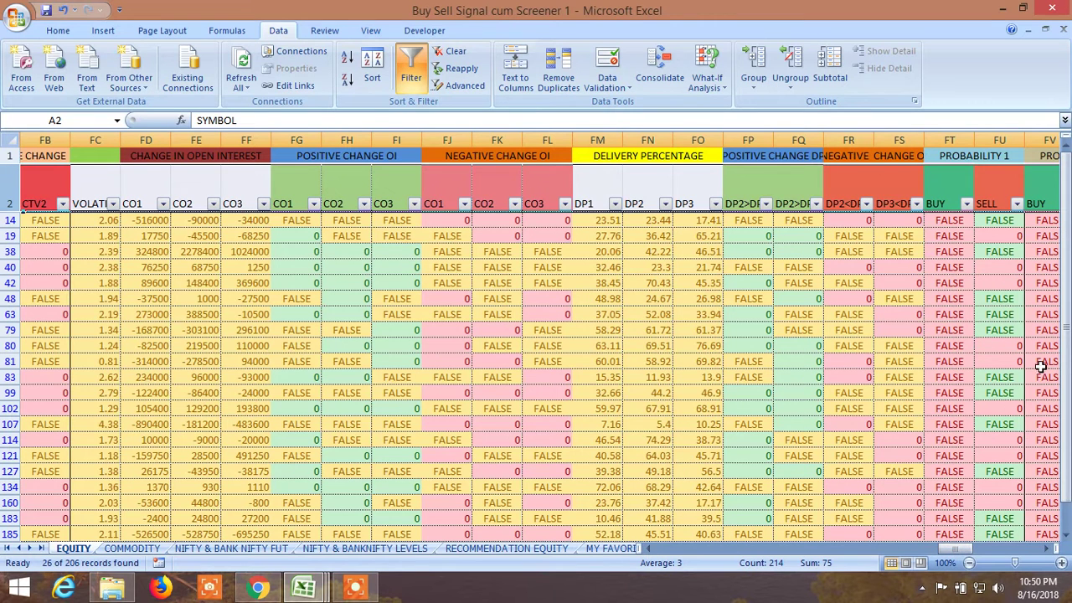
click(1047, 548)
click(1048, 548)
click(1047, 548)
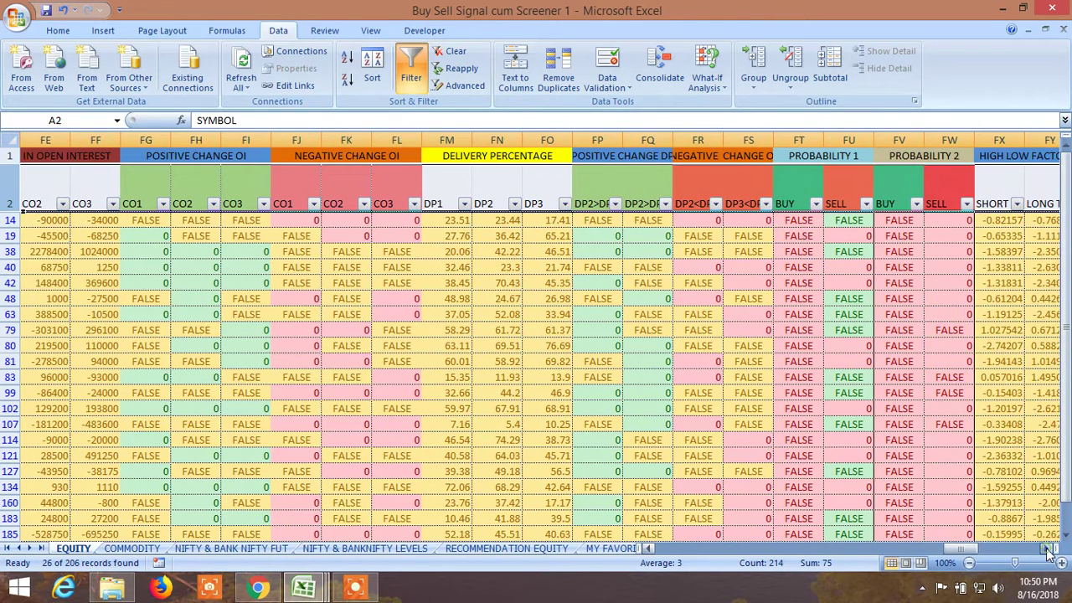
click(1047, 548)
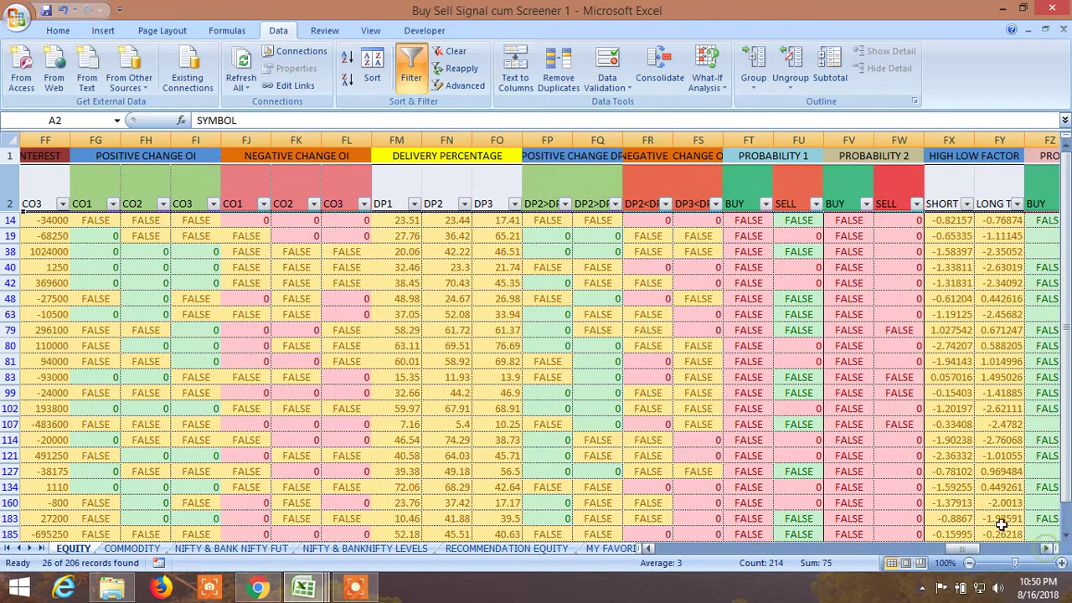
click(815, 205)
click(691, 354)
click(691, 354)
click(722, 468)
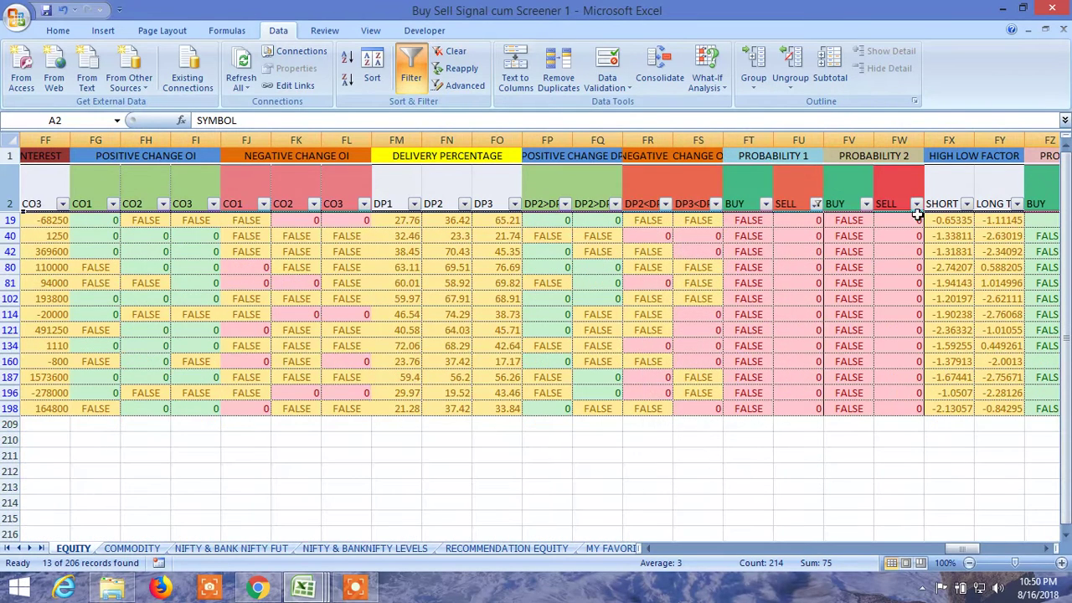
click(916, 204)
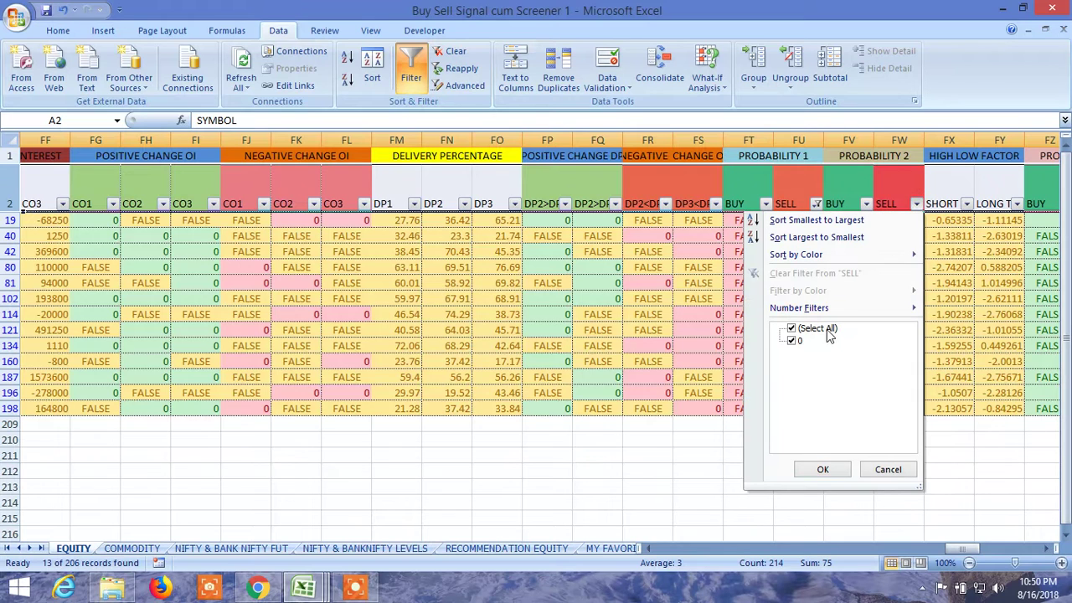
click(822, 468)
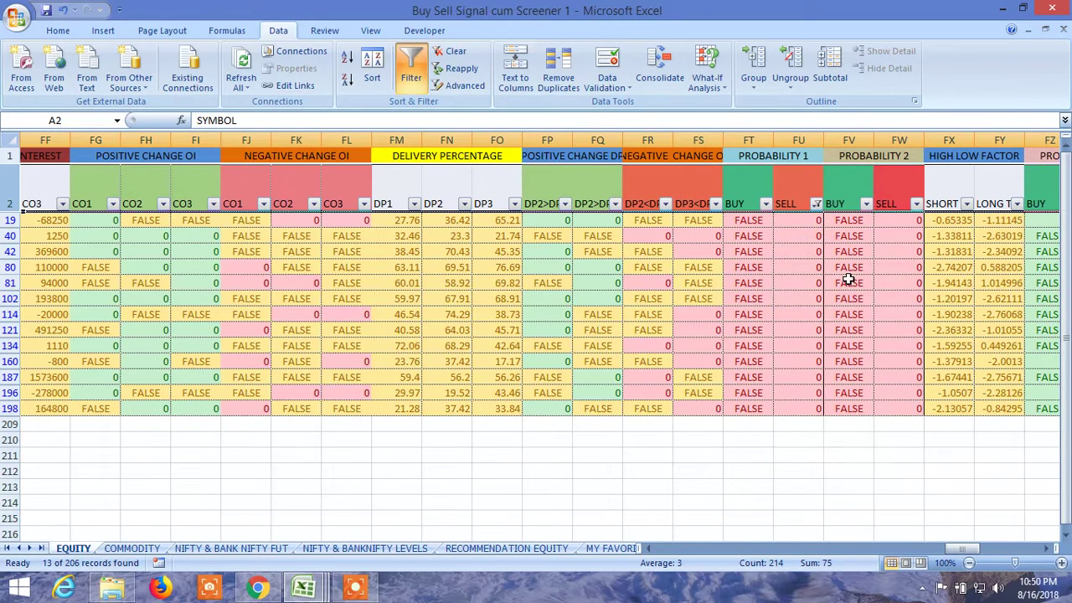
Filter the PROBABILITY 3 SELL column to exclude FALSE and show only 0.
click(956, 548)
click(957, 549)
click(1046, 549)
click(1046, 549)
click(1047, 549)
click(1046, 549)
click(1047, 550)
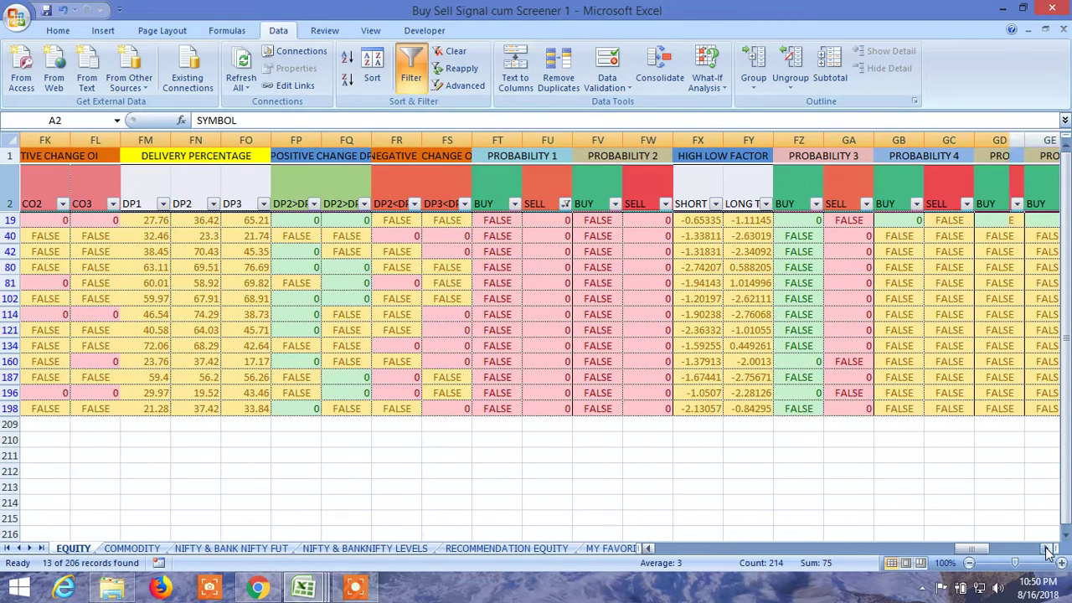
click(866, 204)
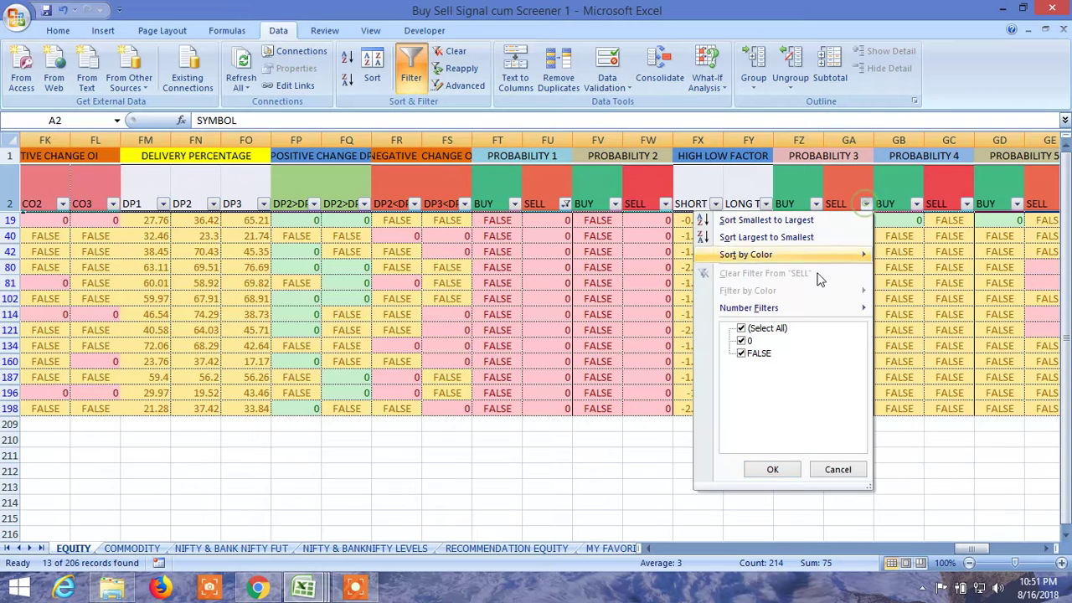
click(741, 353)
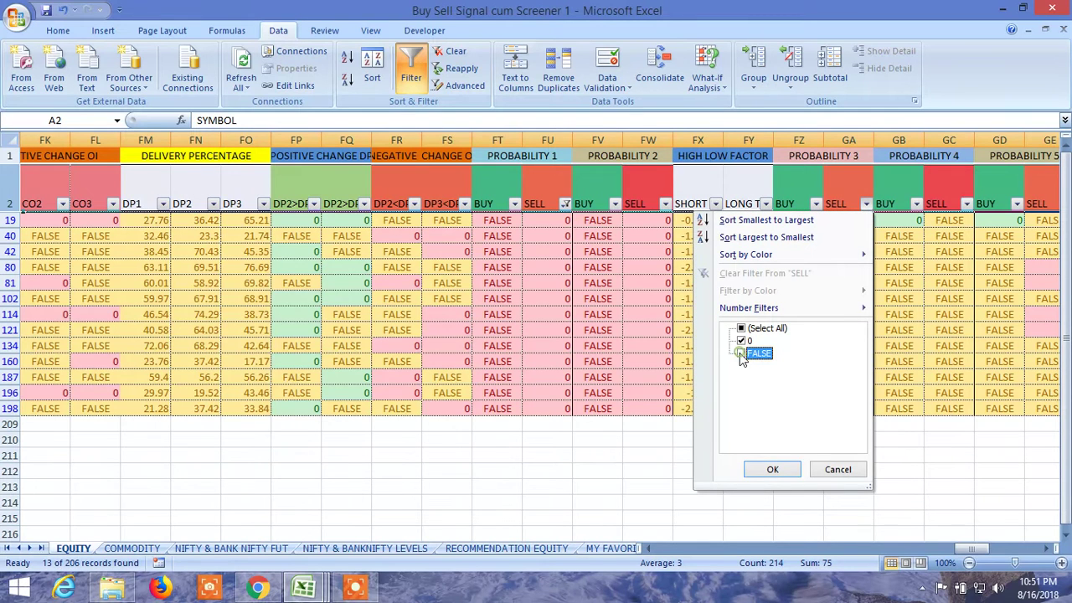
click(771, 469)
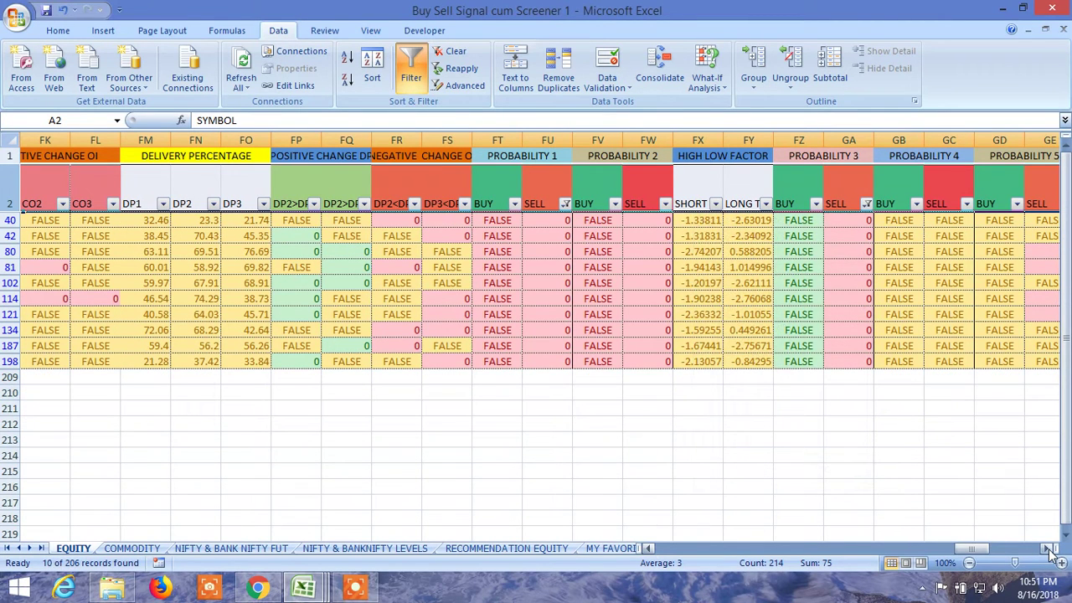
Filter the PROBABILITY 5 SELL column to exclude FALSE and show only 0.
click(1048, 548)
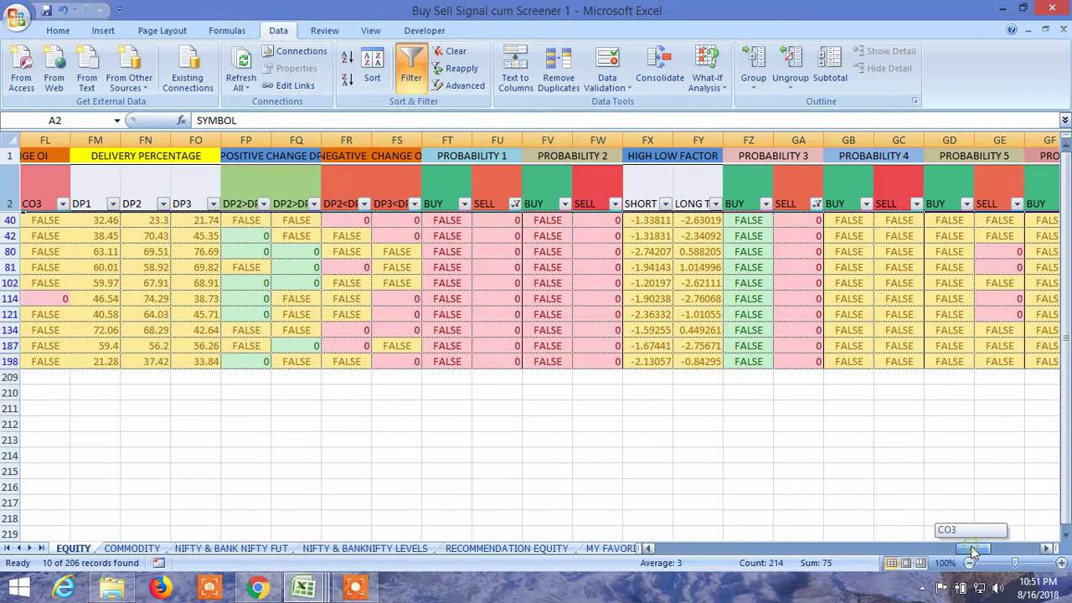
click(1017, 205)
click(890, 352)
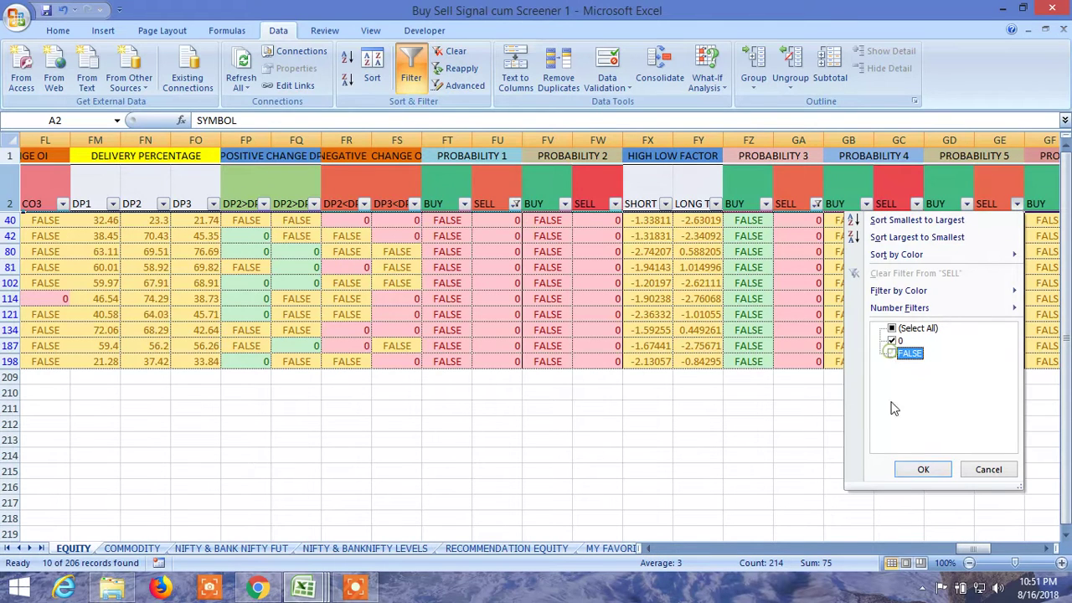
click(921, 470)
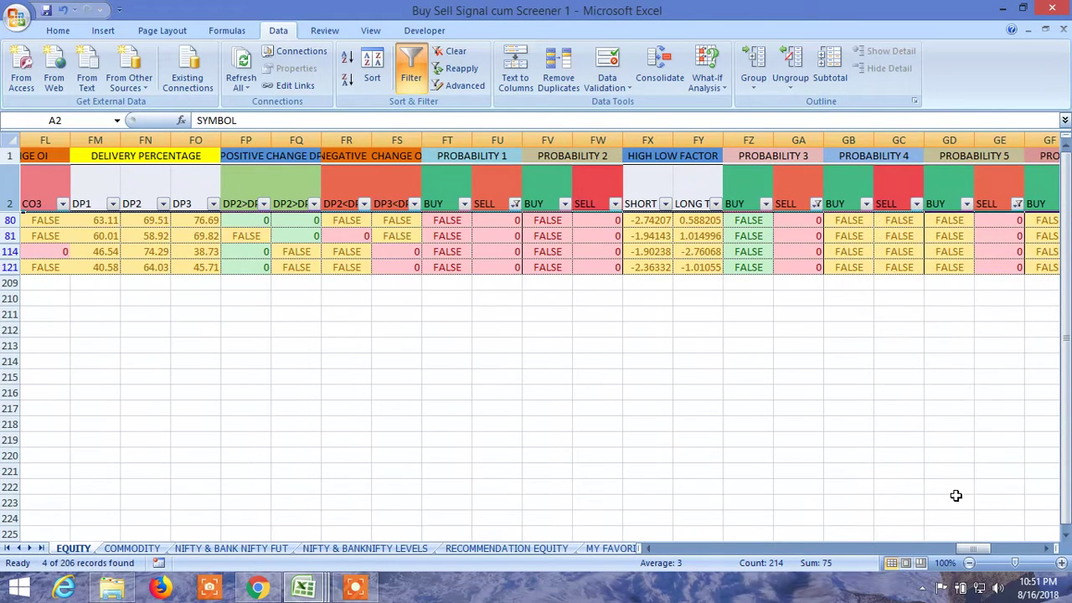
Examine the PROBABILITY 6 signals and probable high-low columns for the filtered stocks.
click(1045, 550)
click(1044, 550)
click(1045, 550)
click(1045, 551)
click(1045, 550)
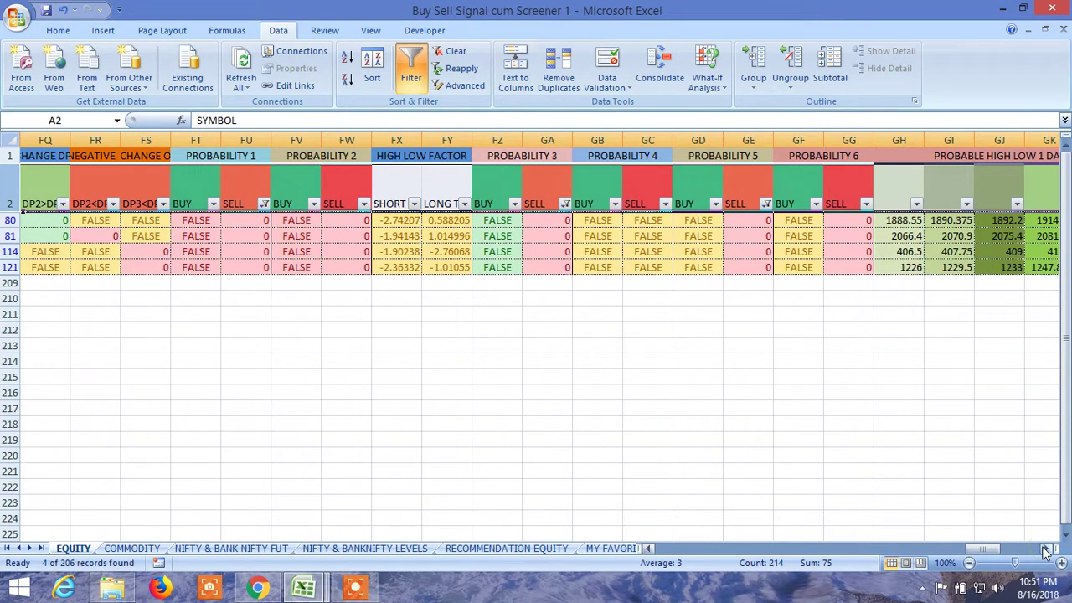
click(1044, 550)
Examine the filtered stocks' LTP positions against the intraday, swing, positional and long-term levels, plus the near and new high-low columns.
drag(985, 556, 795, 558)
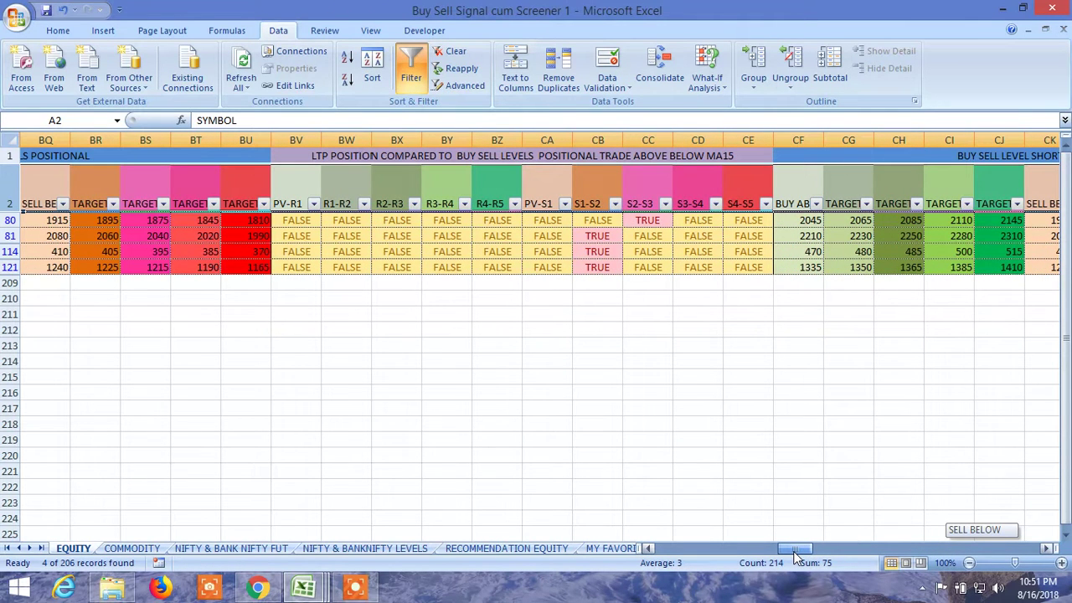
drag(795, 558, 716, 549)
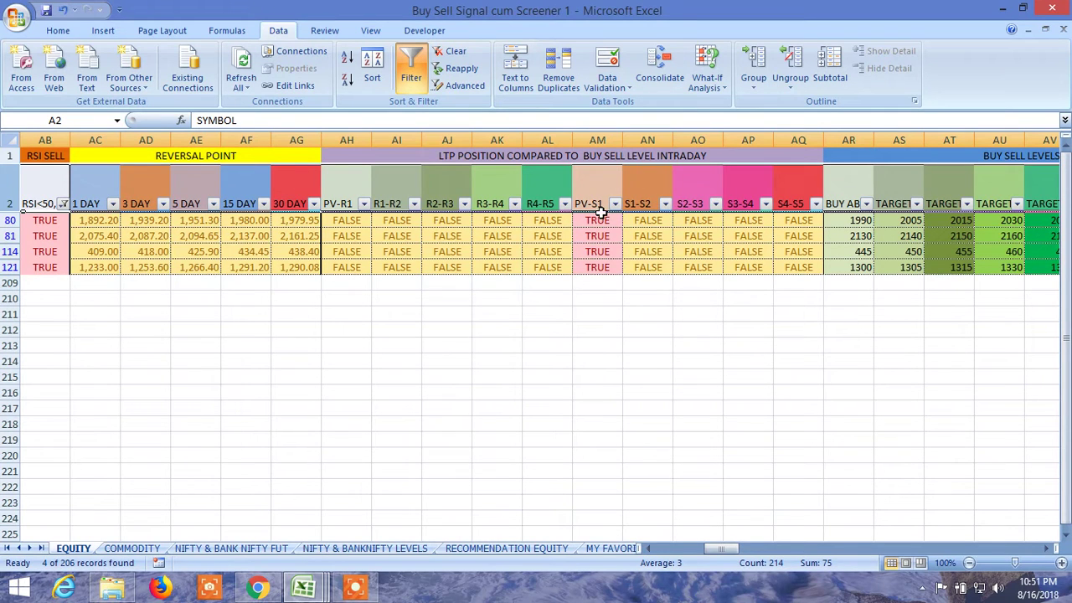
drag(725, 550, 752, 550)
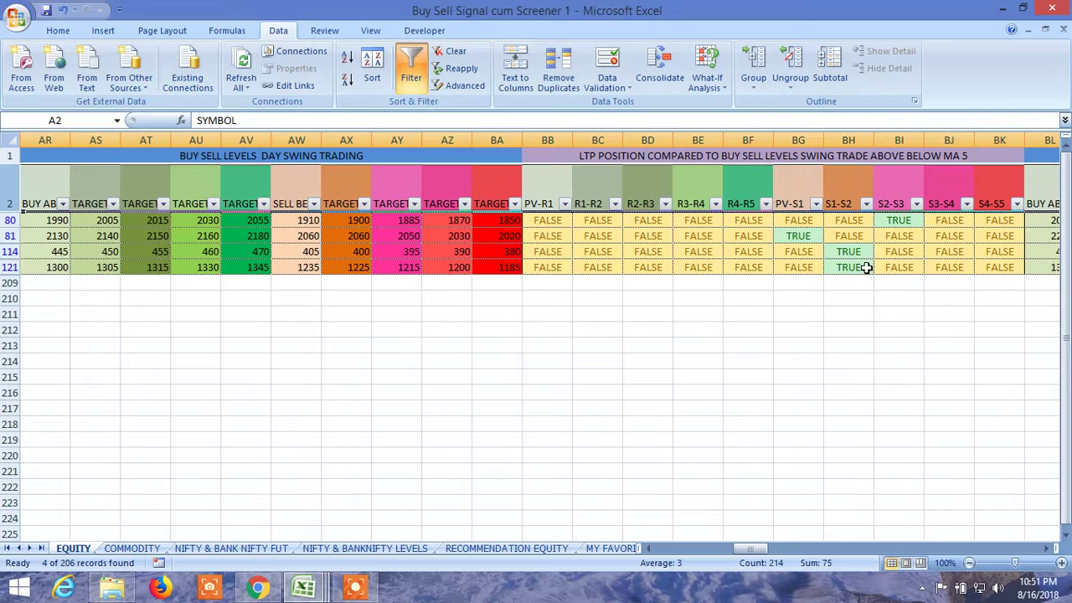
drag(756, 550, 801, 544)
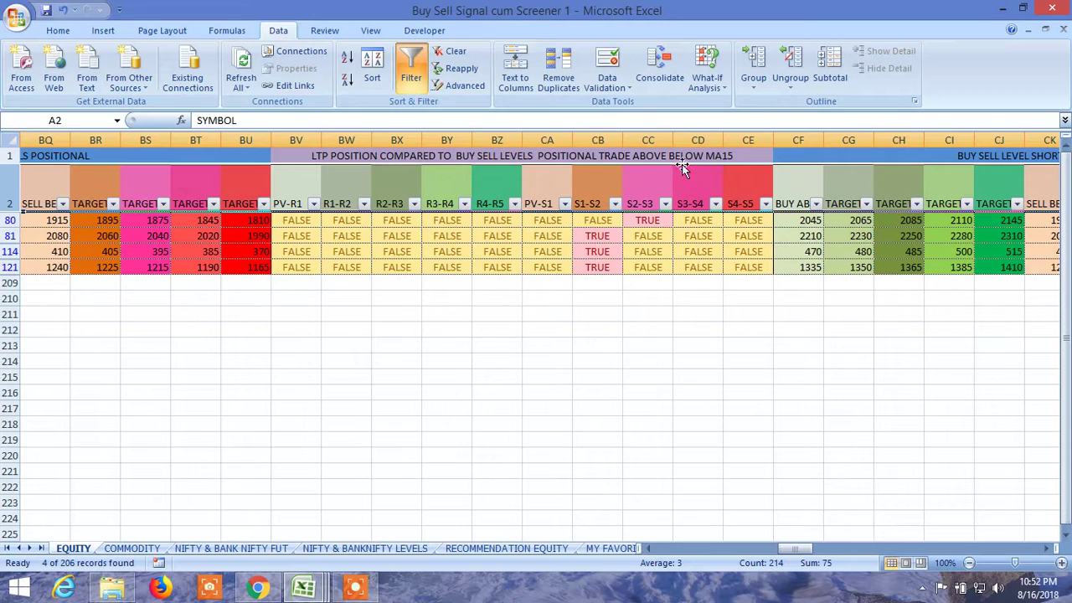
drag(807, 550, 867, 554)
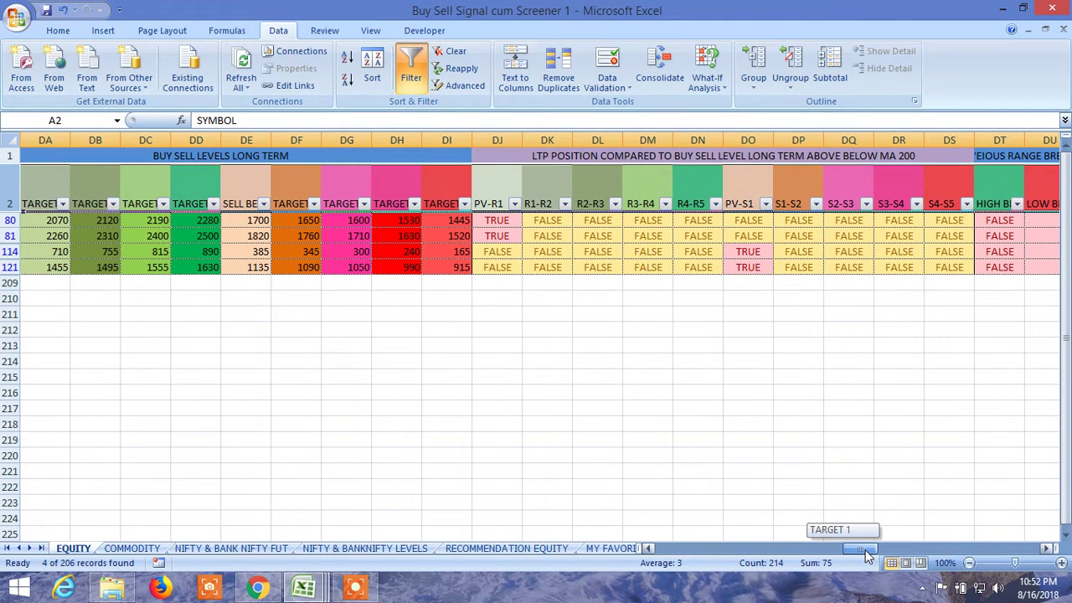
drag(868, 556, 875, 557)
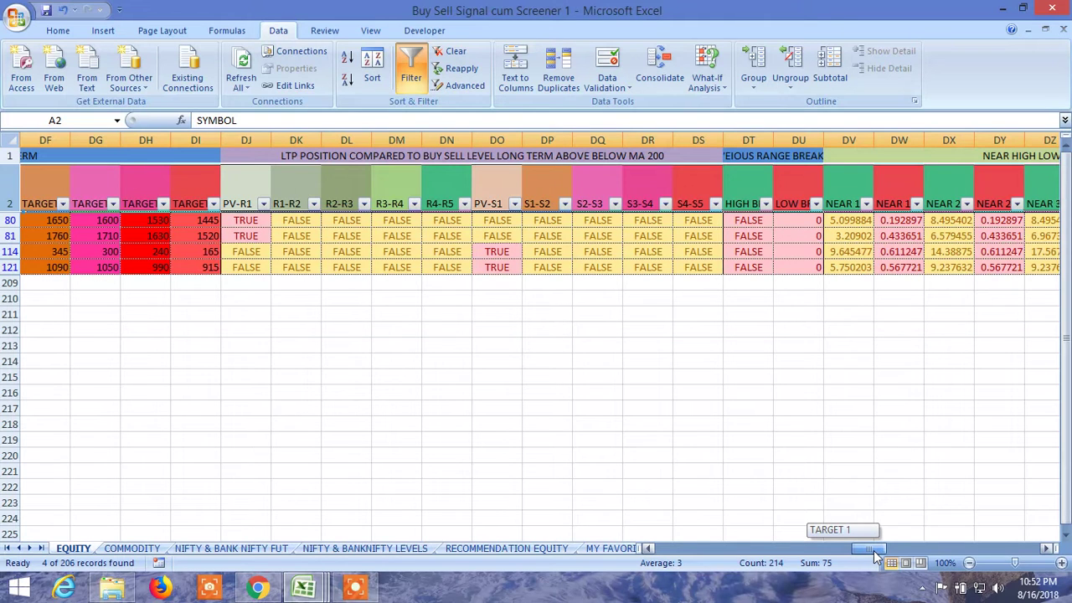
drag(875, 556, 902, 550)
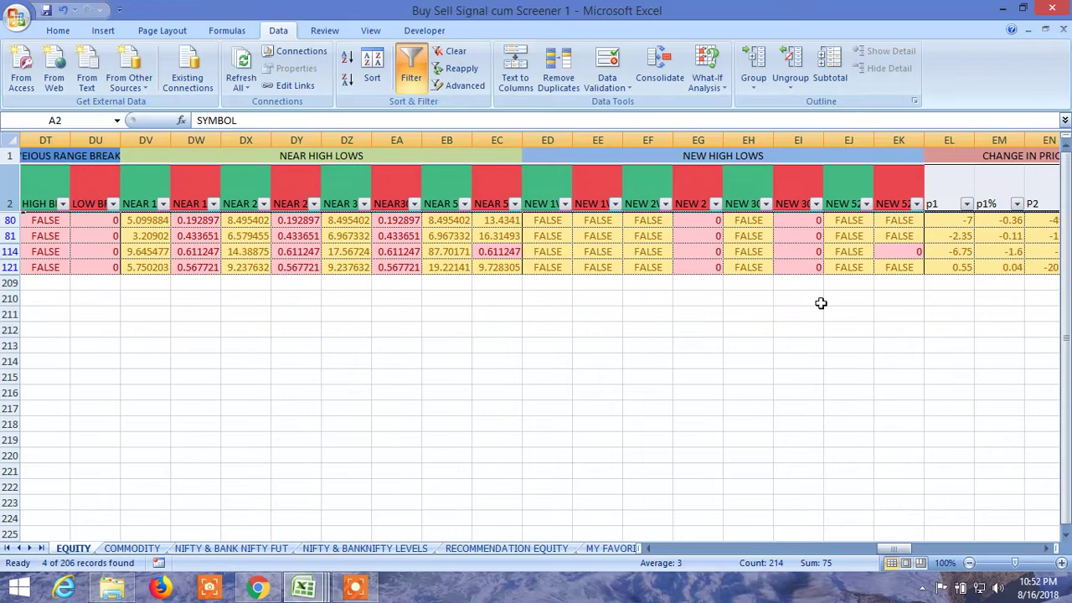
Review the filtered stocks' symbols, intraday buy and sell levels, MACD and RSI sell signals, and probability columns.
drag(885, 549, 687, 568)
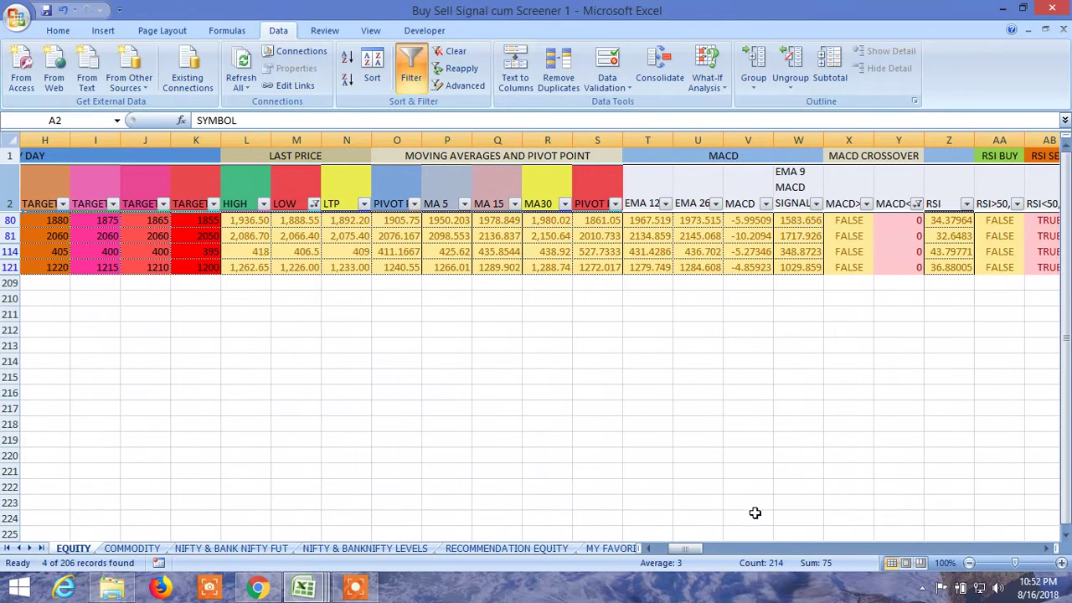
drag(688, 549, 659, 565)
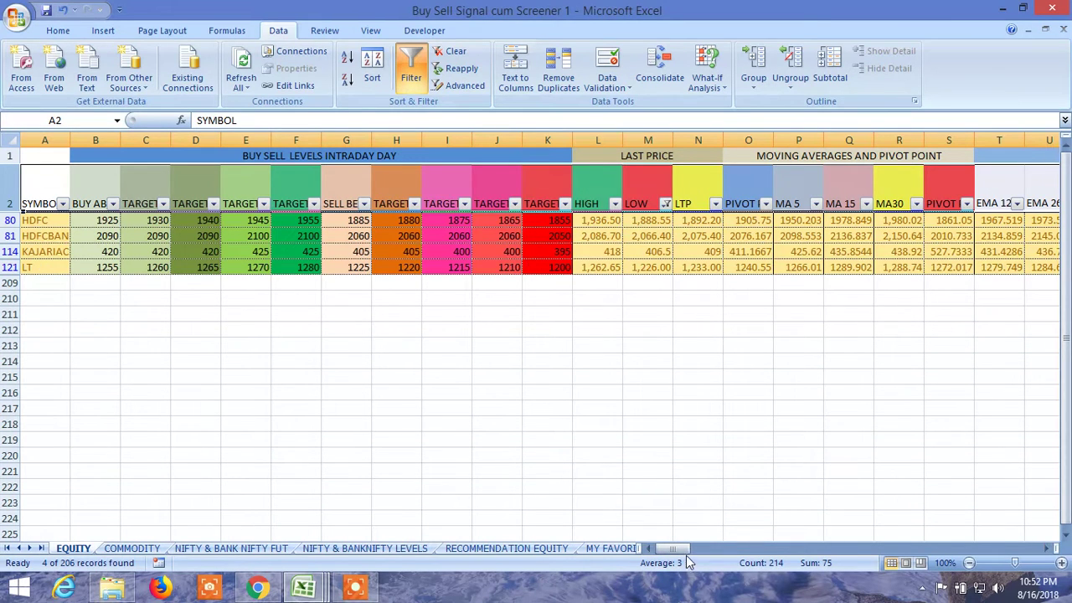
drag(670, 550, 685, 550)
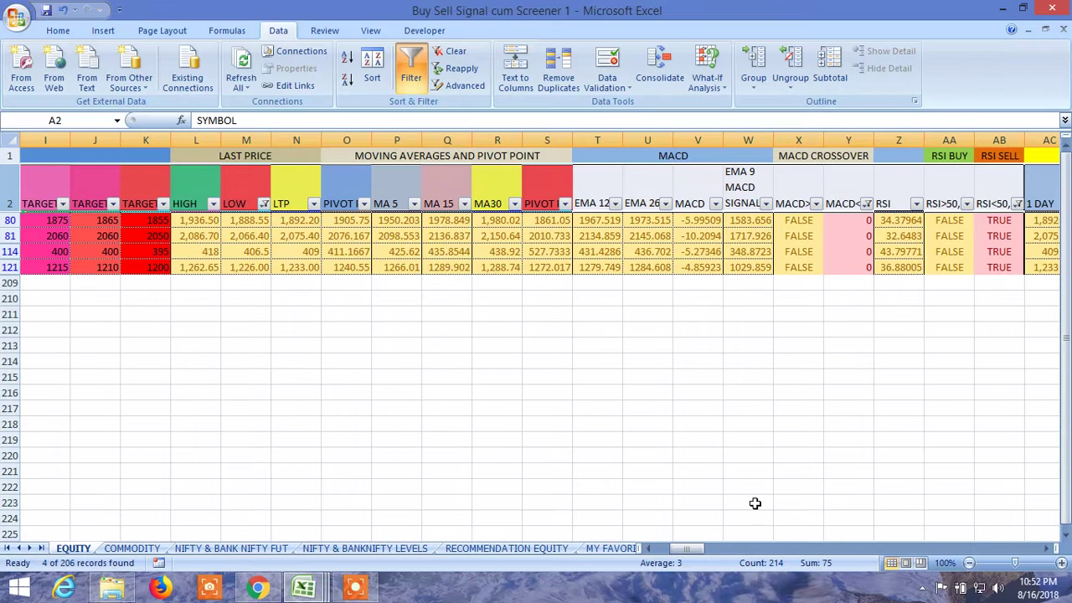
drag(684, 552, 920, 513)
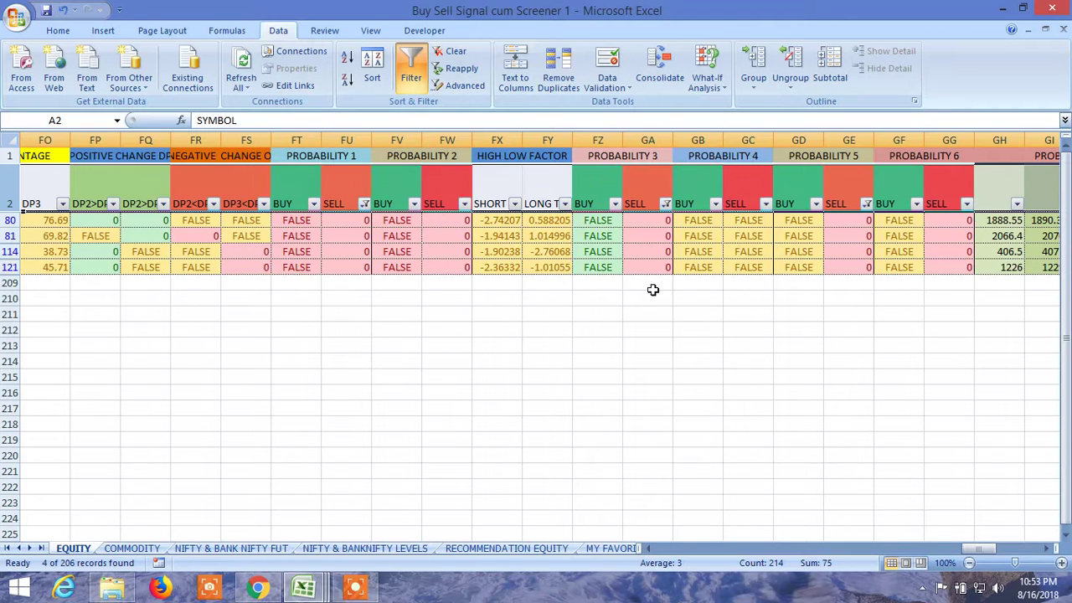
drag(969, 548, 621, 576)
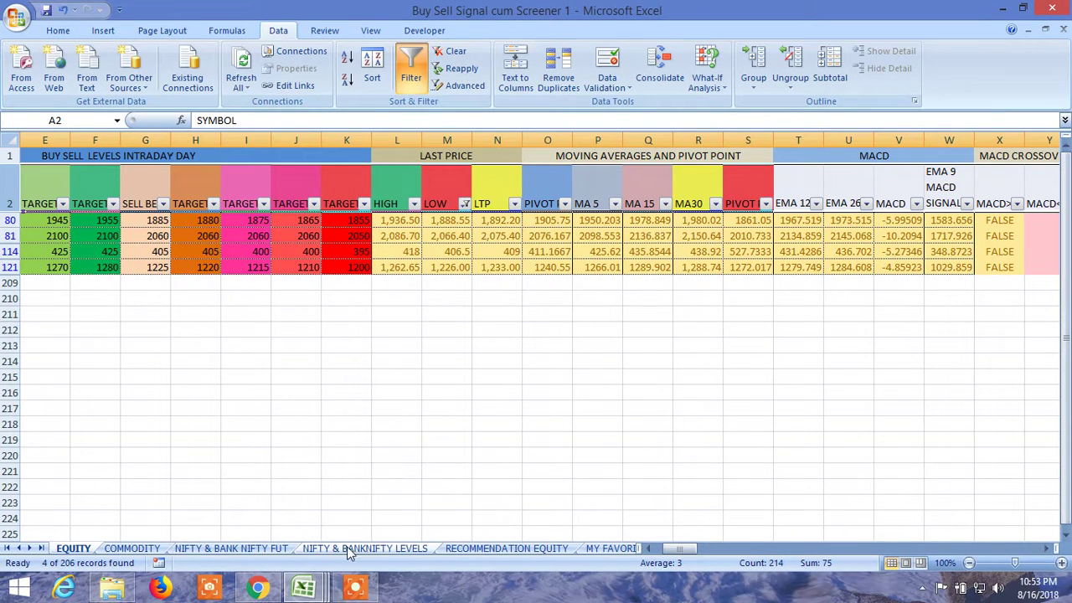
View the MY FAVORITE STOCKS sheet, followed by the STOCK TREND VS NIFTY sheet.
click(608, 548)
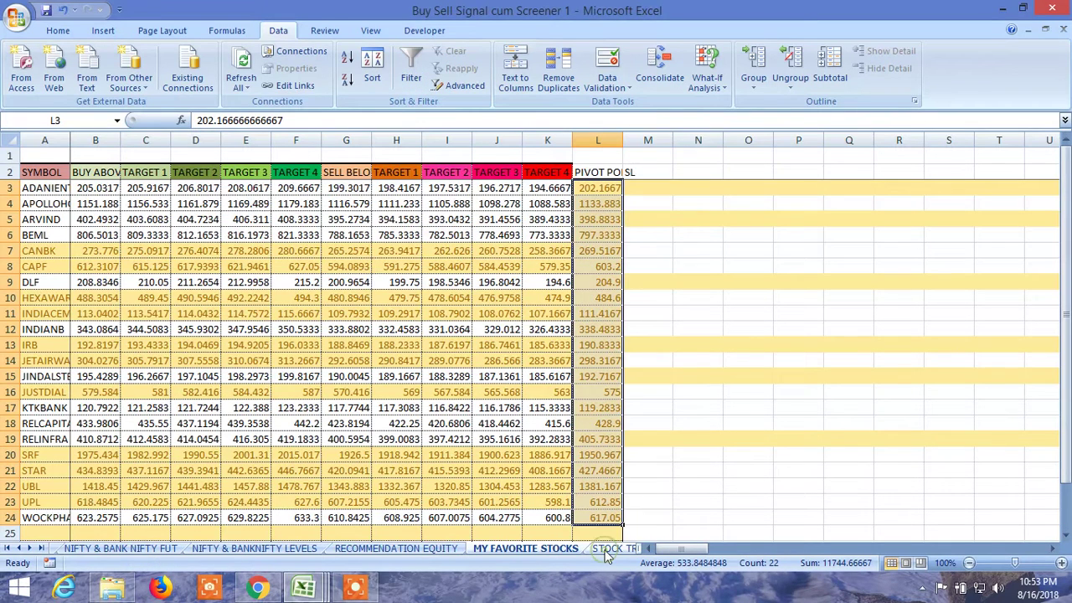
click(608, 548)
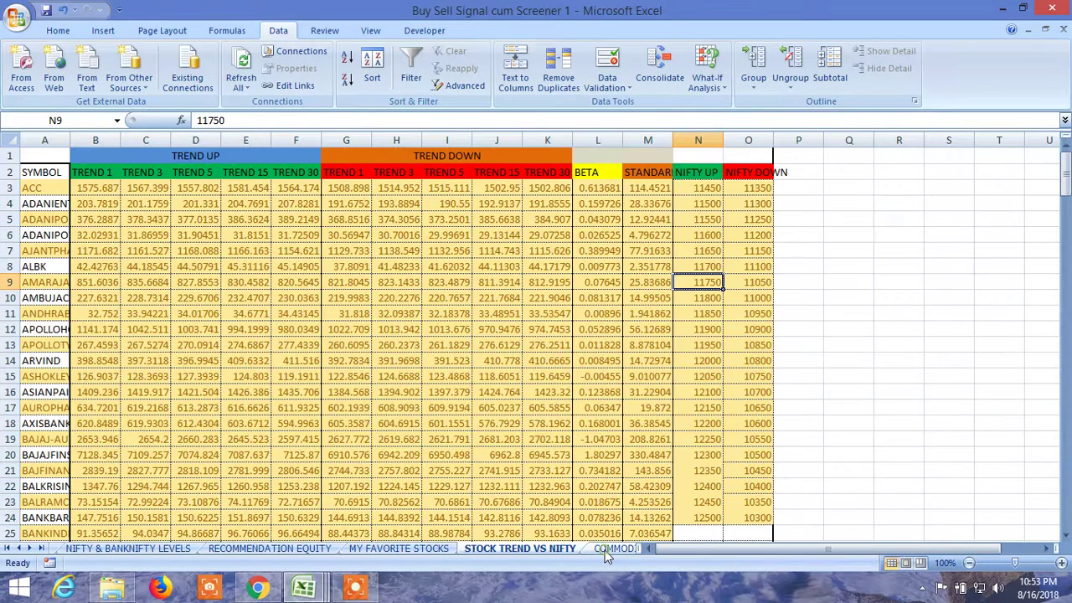